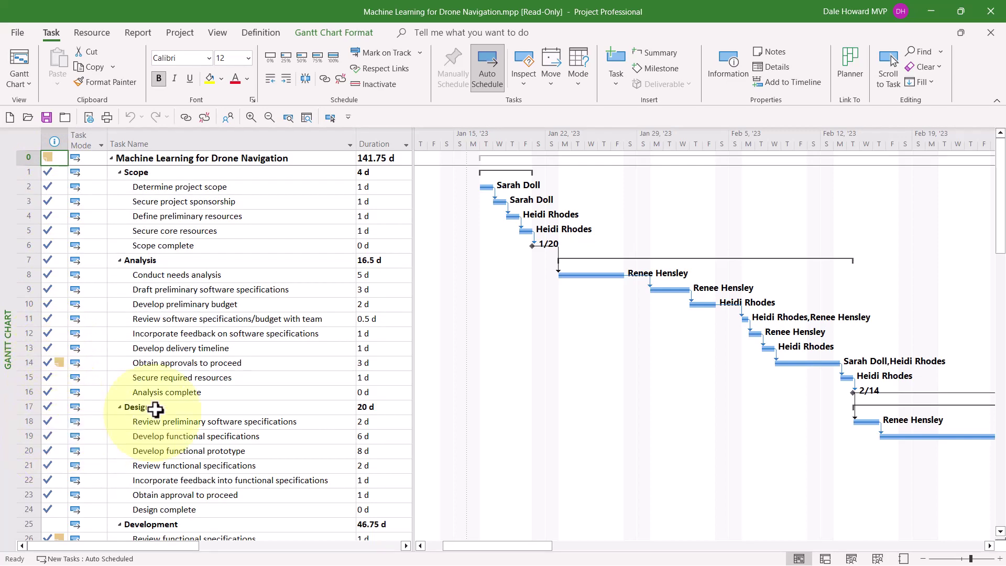
Switch the drone navigation schedule from Gantt Chart to the Tracking Gantt view.
scroll(220, 320, "down", 2)
scroll(220, 321, "down", 6)
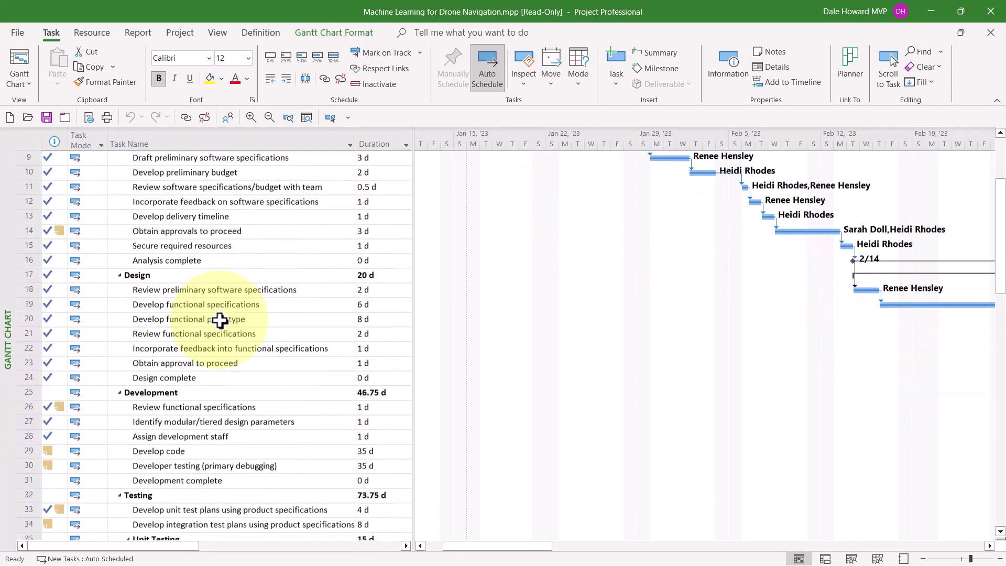
scroll(220, 321, "down", 5)
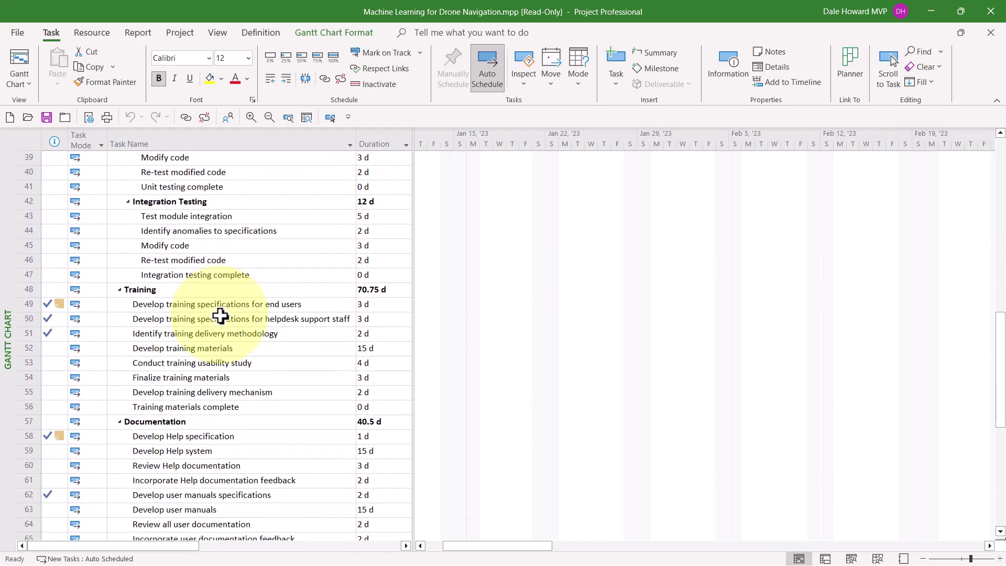
scroll(220, 316, "up", 10)
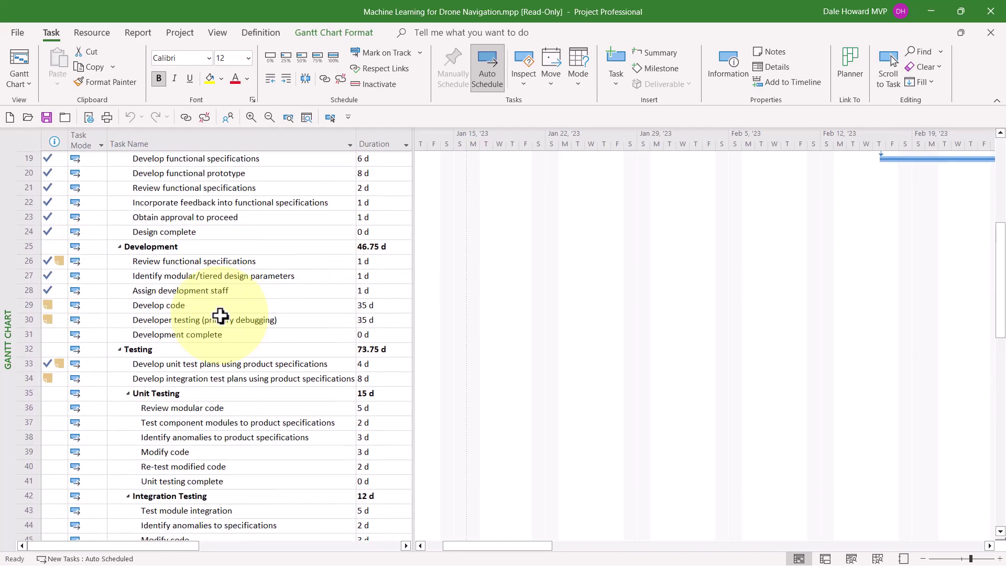
scroll(220, 316, "up", 3)
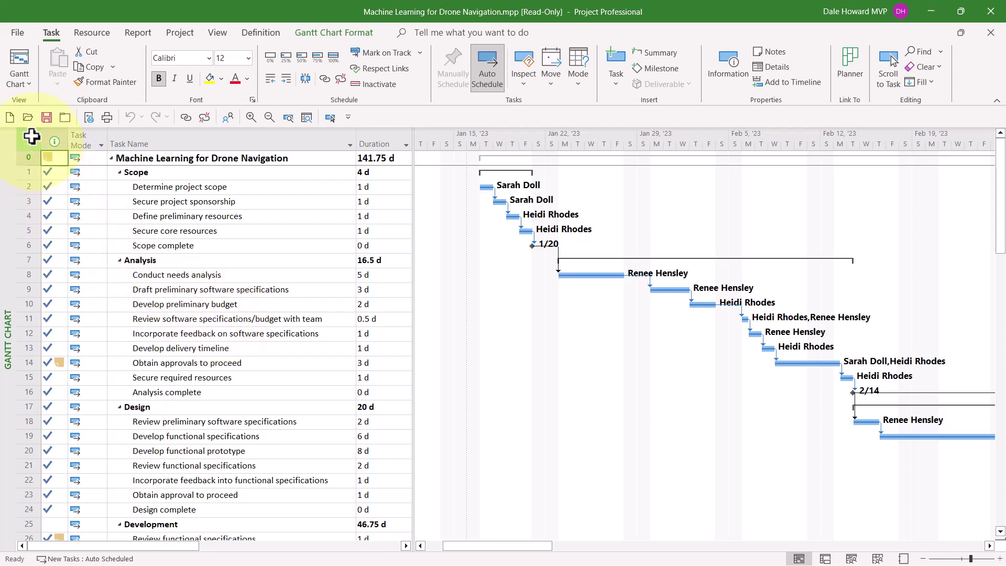
left_click(26, 83)
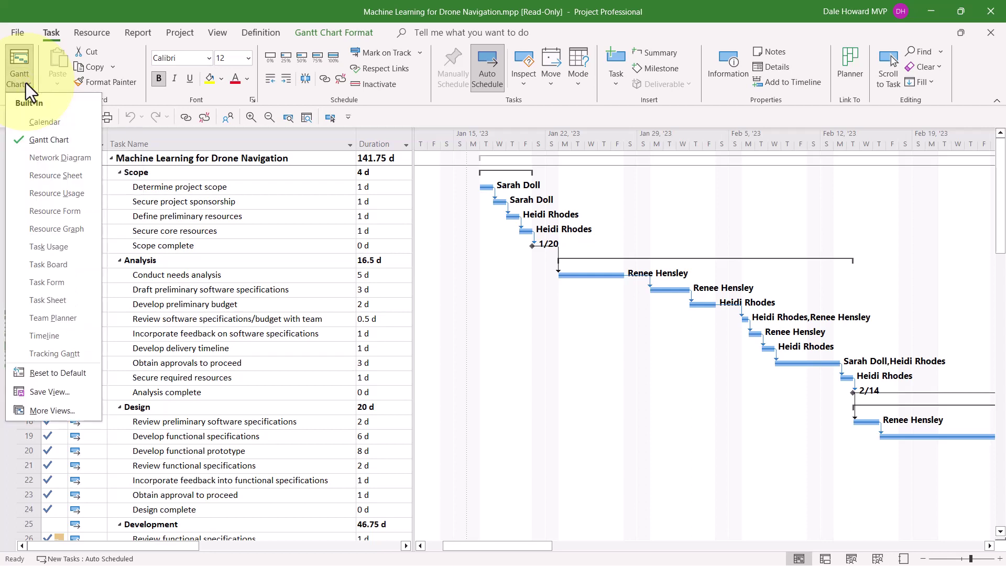
left_click(89, 353)
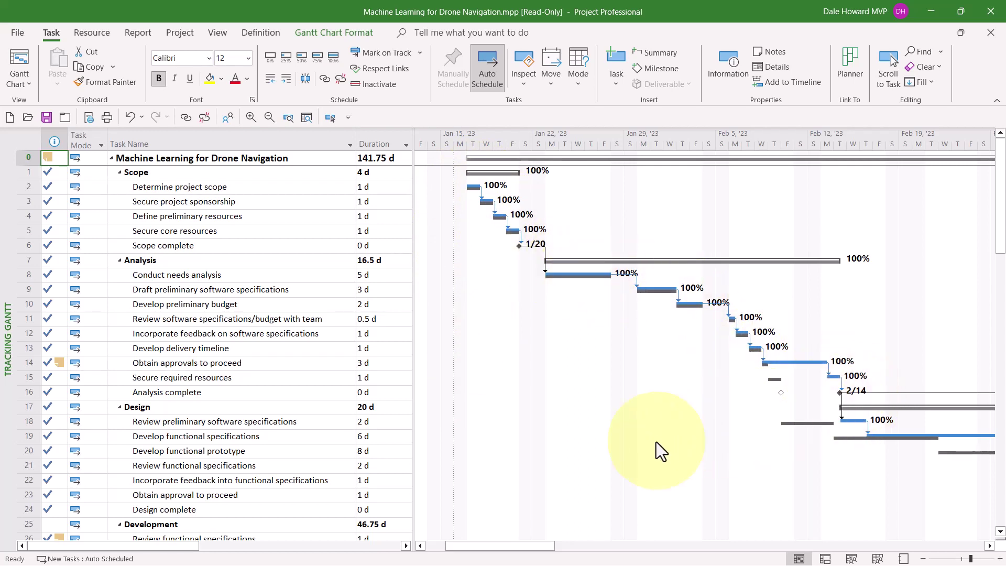
Page the timeline forward from March through May into June and July, scrolling to later tasks.
left_click(693, 545)
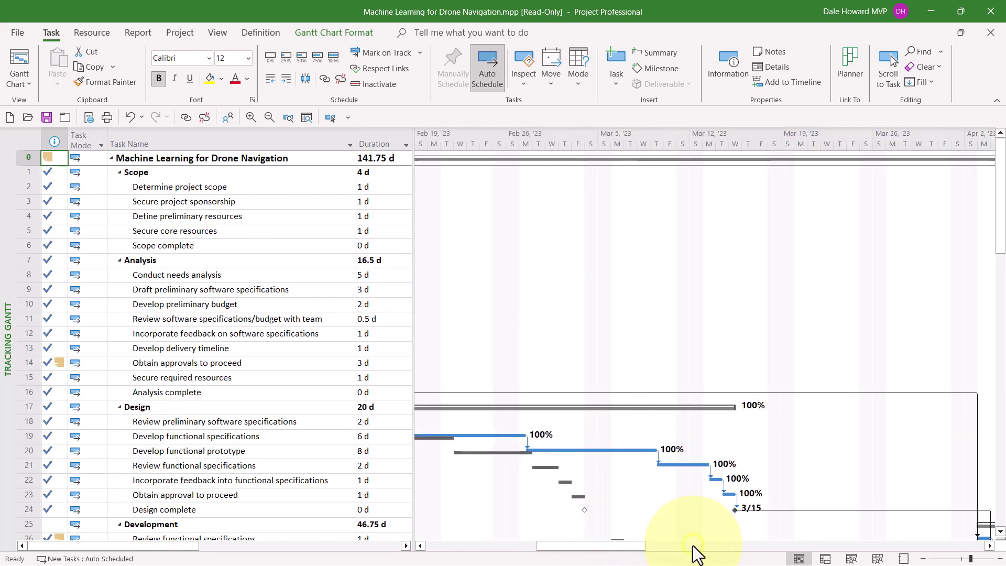
left_click(692, 546)
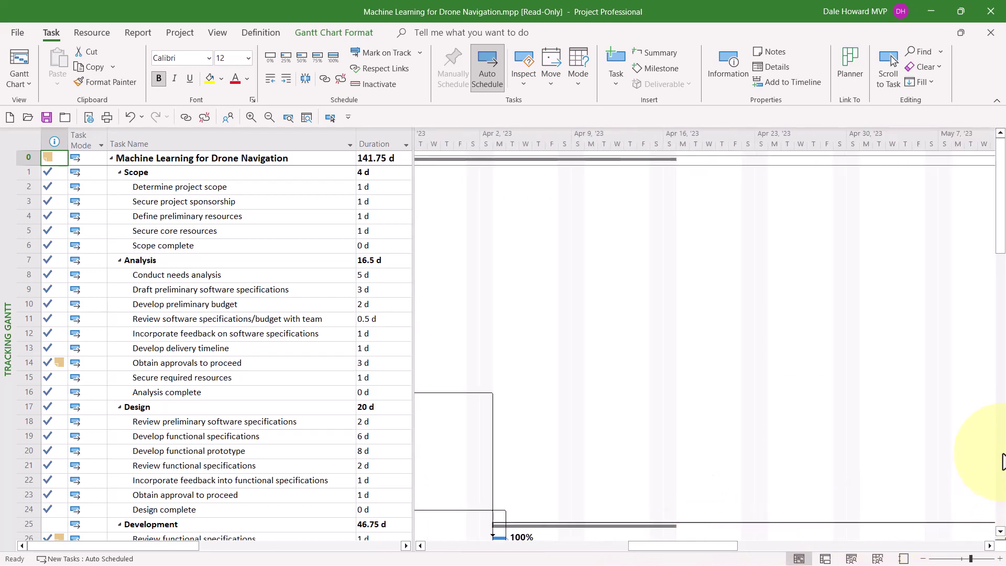
left_click(1000, 461)
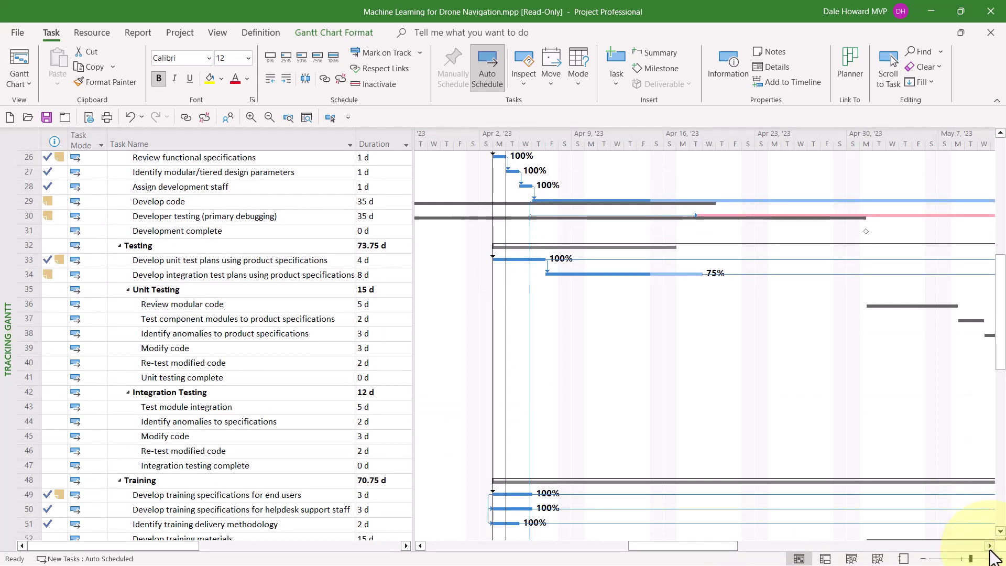
left_click_drag(991, 546, 990, 547)
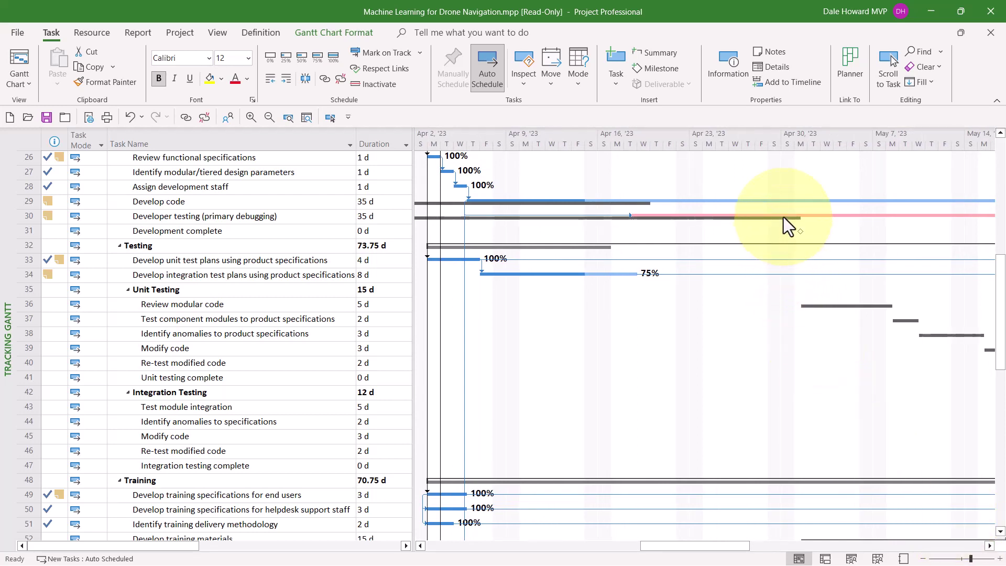
left_click(787, 545)
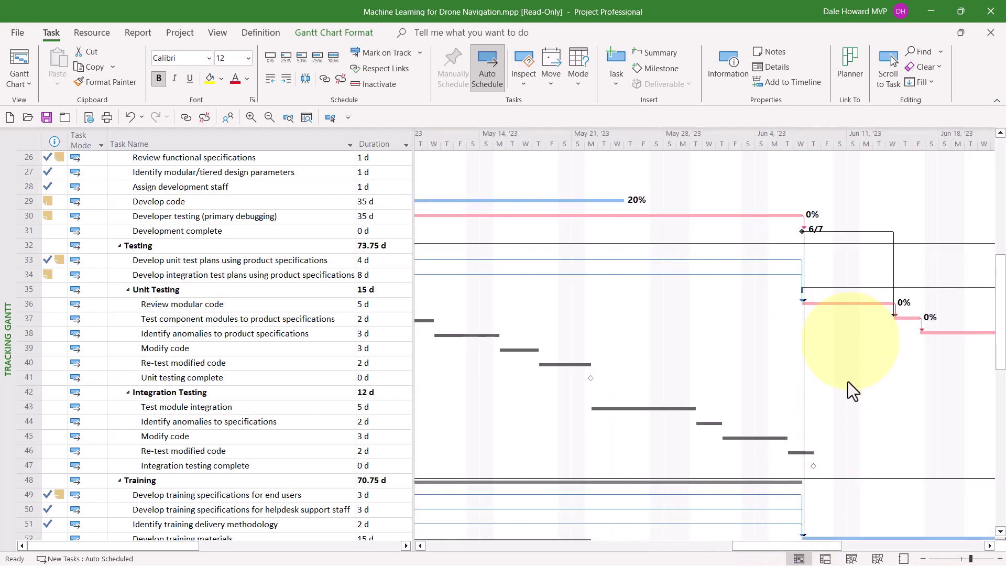
left_click(867, 543)
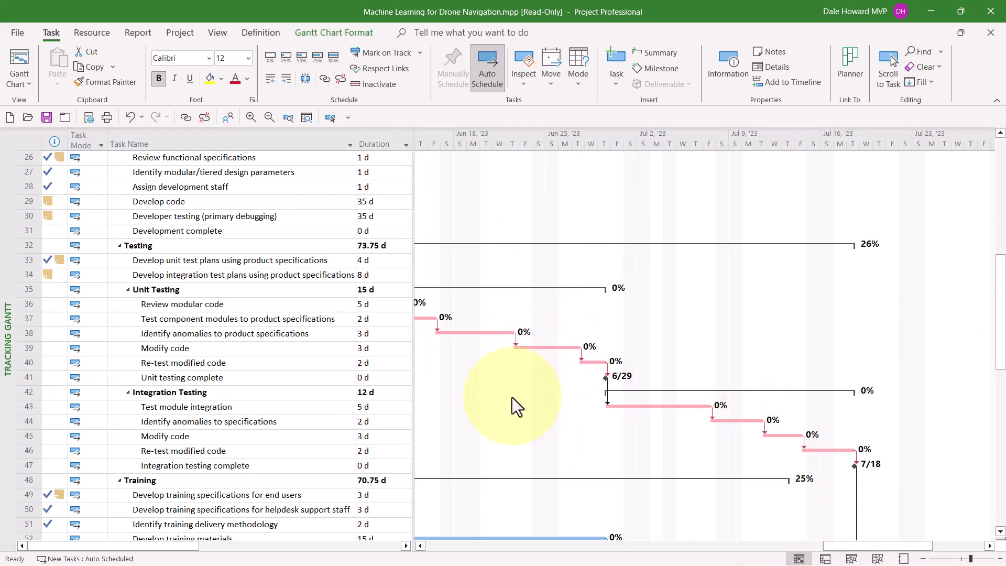
left_click_drag(998, 262, 998, 155)
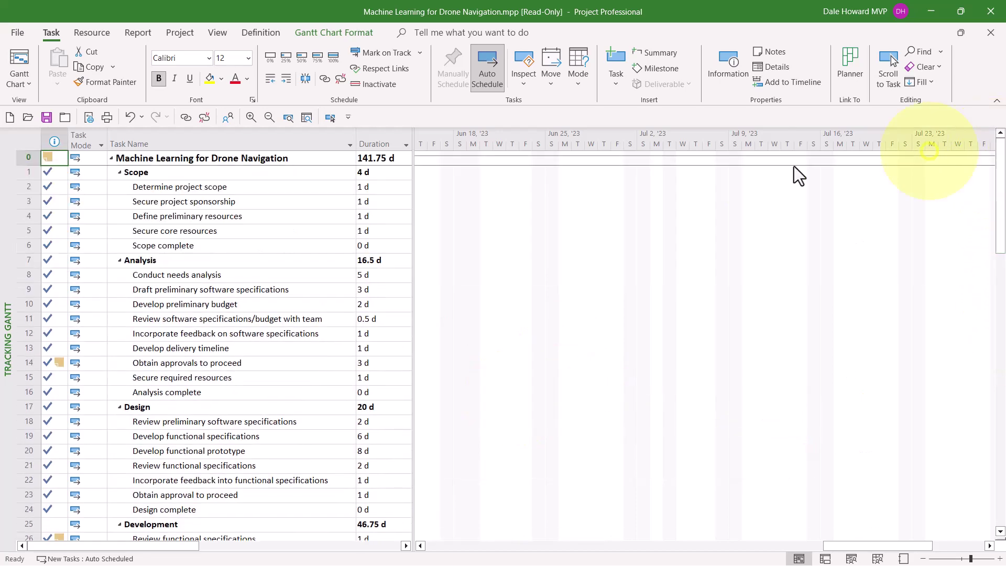
Scroll the chart to the row 0 project summary task, then nudge the timeline a few days later.
left_click(309, 159)
left_click(329, 118)
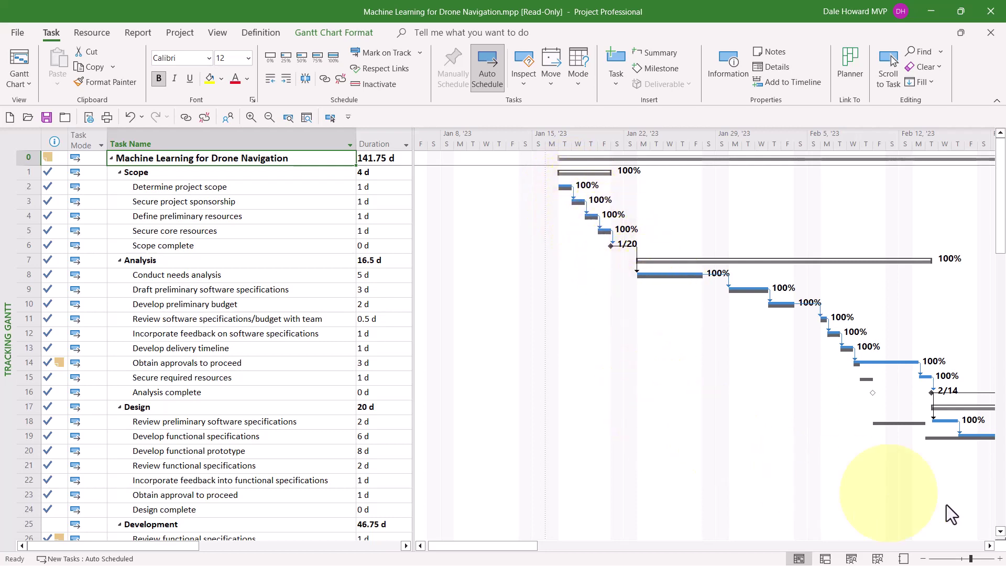
left_click(989, 545)
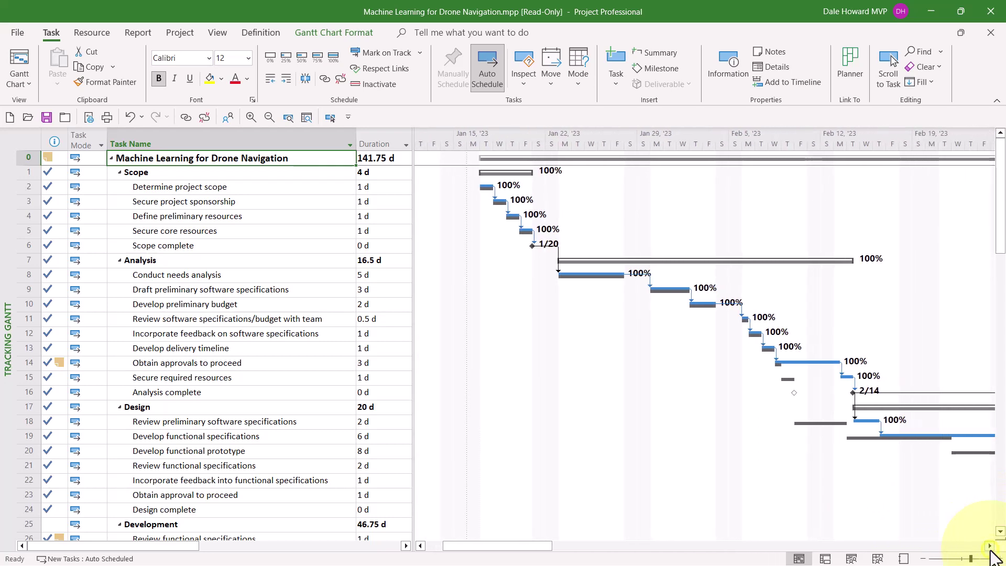
left_click_drag(989, 545, 990, 546)
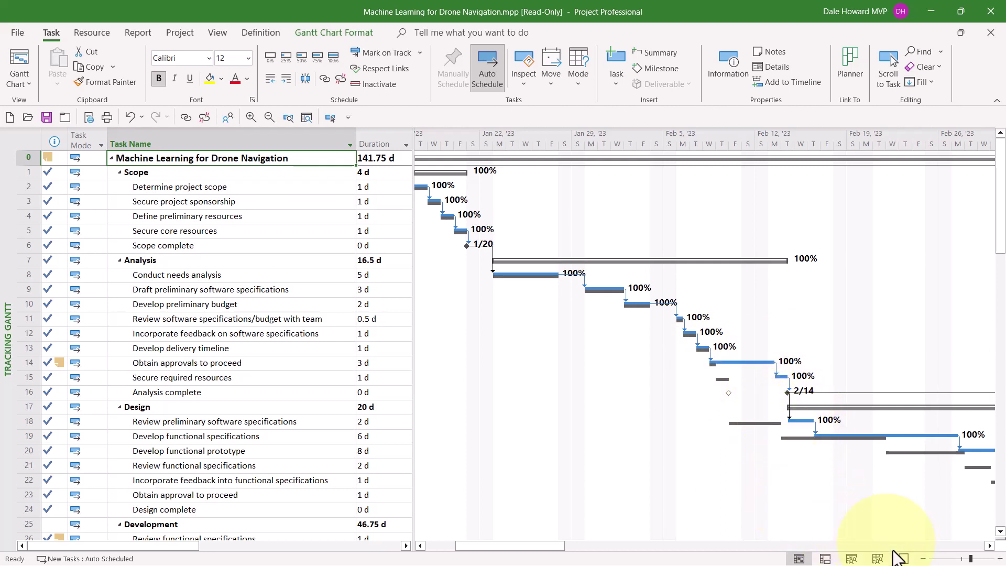
scroll(899, 555, "right", 5)
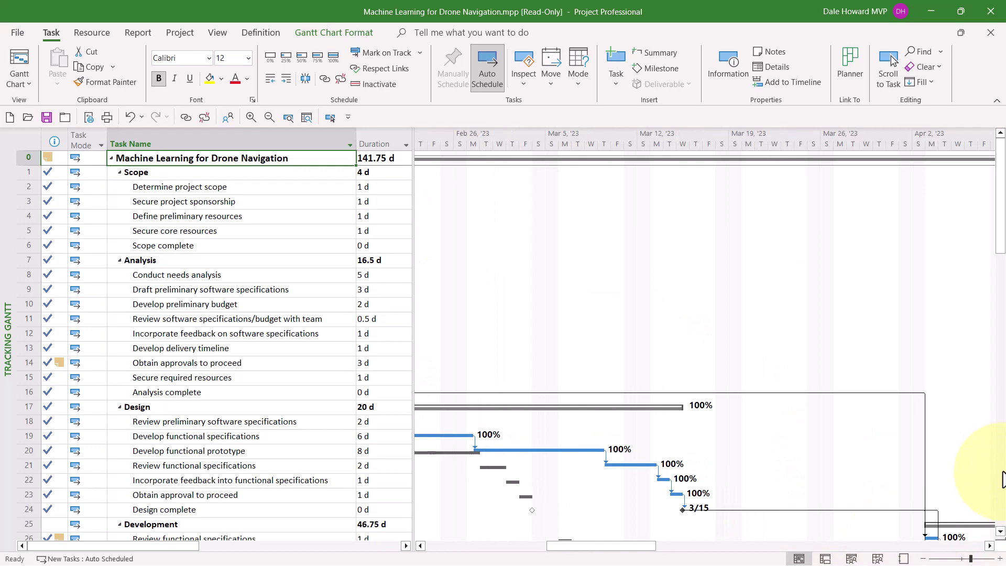
left_click(1002, 467)
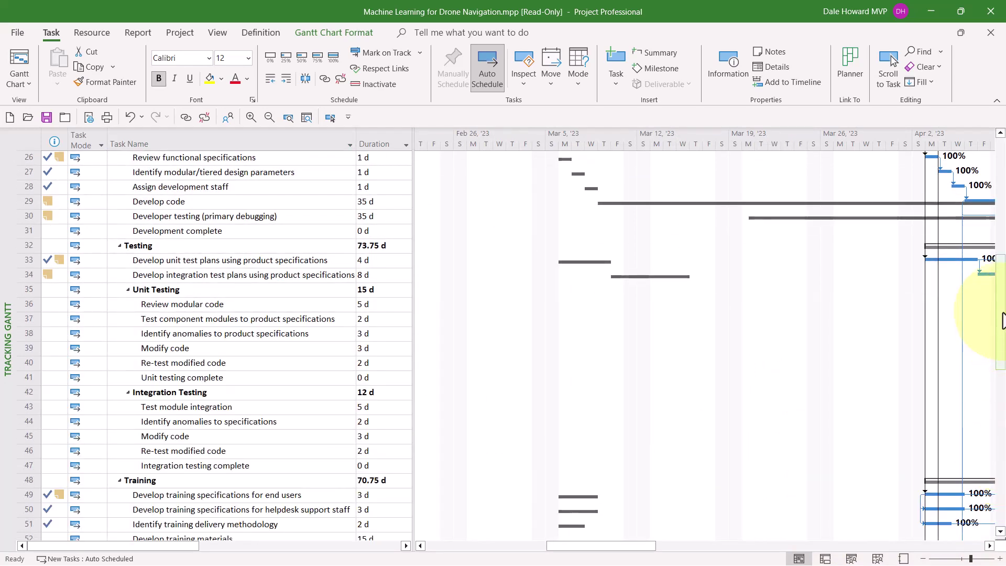
left_click_drag(1002, 319, 1000, 135)
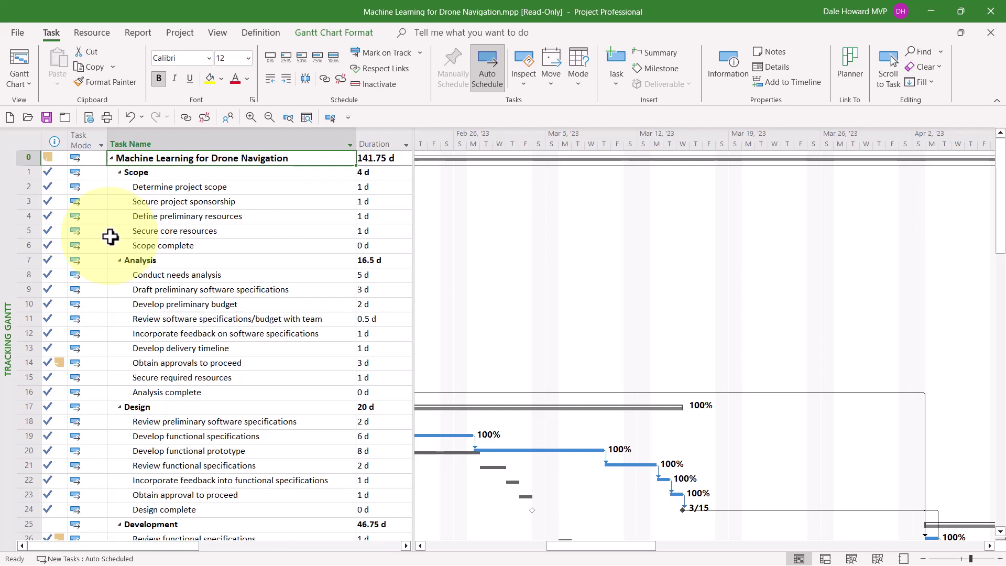
Apply the Variance table and widen it to show baseline dates and start/finish variances.
right_click(27, 142)
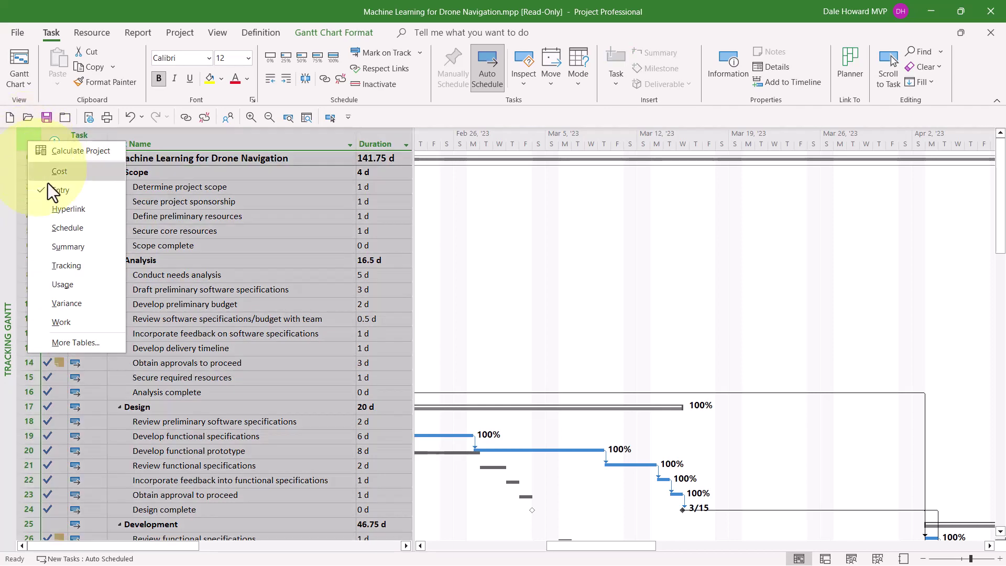
left_click(83, 306)
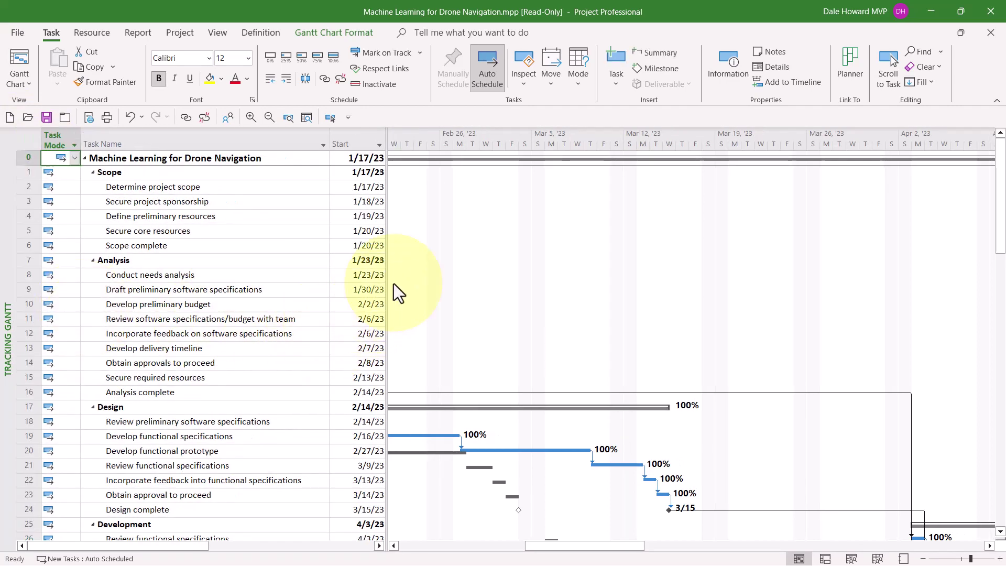
left_click_drag(385, 256, 692, 310)
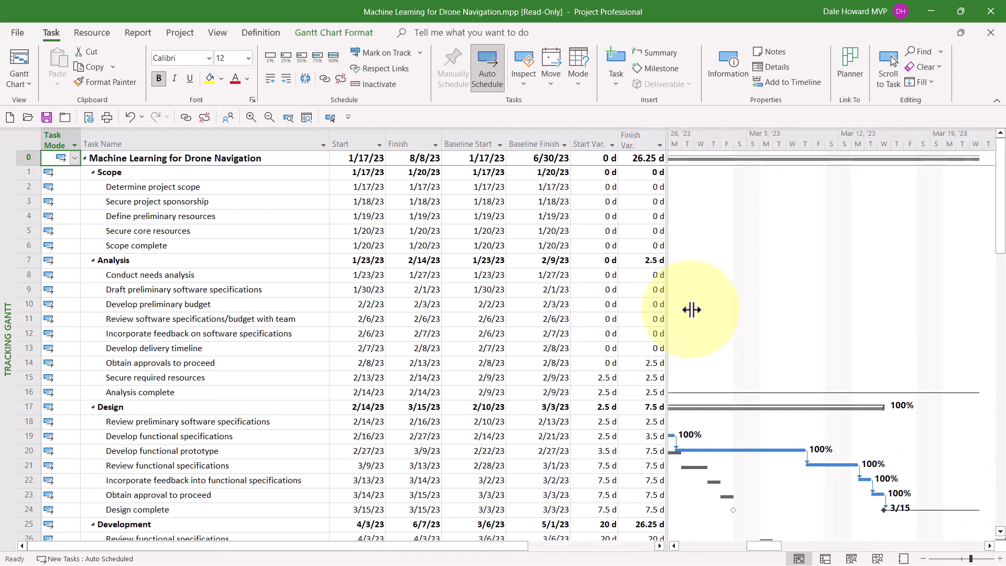
left_click(646, 160)
left_click(851, 235)
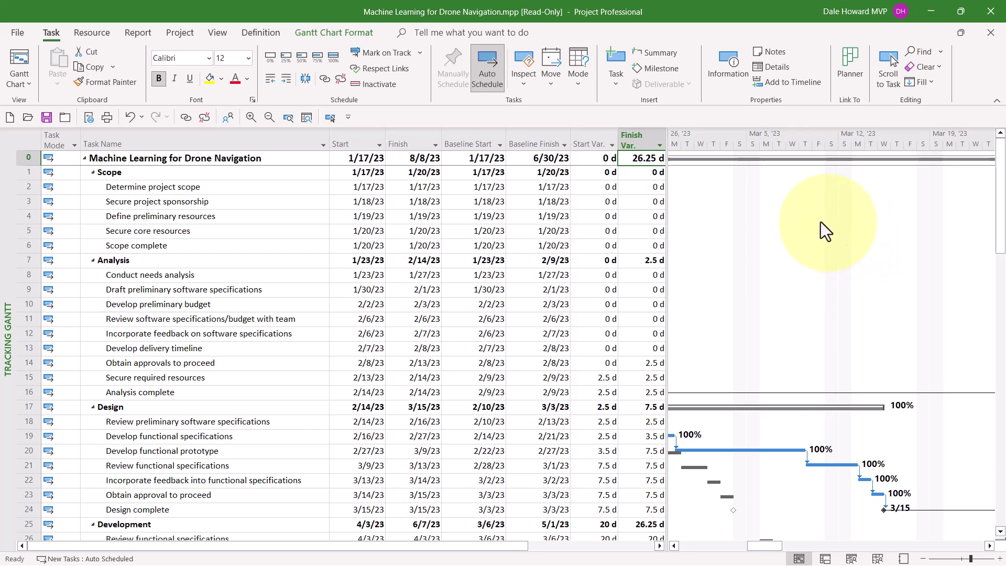
left_click(640, 176)
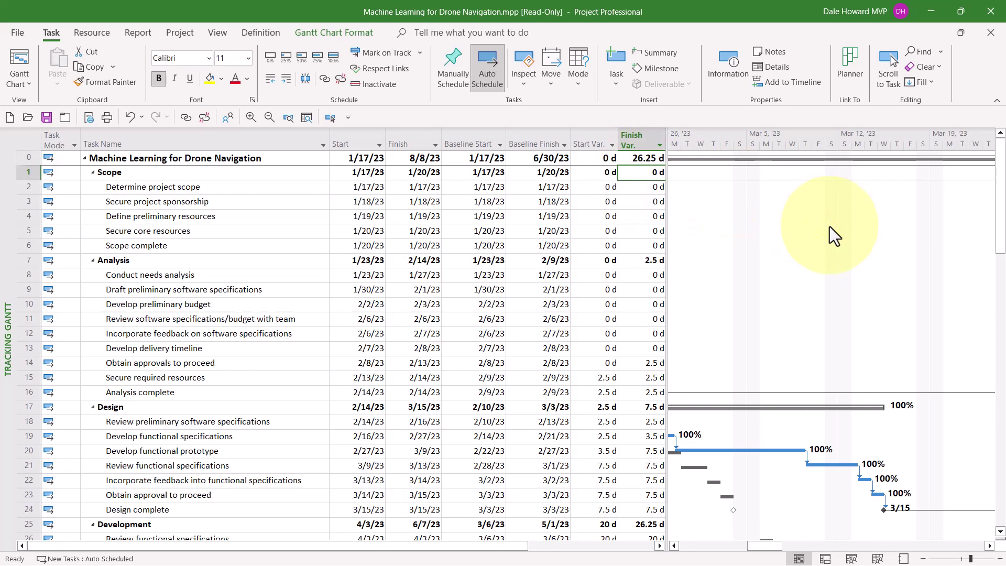
left_click(651, 265)
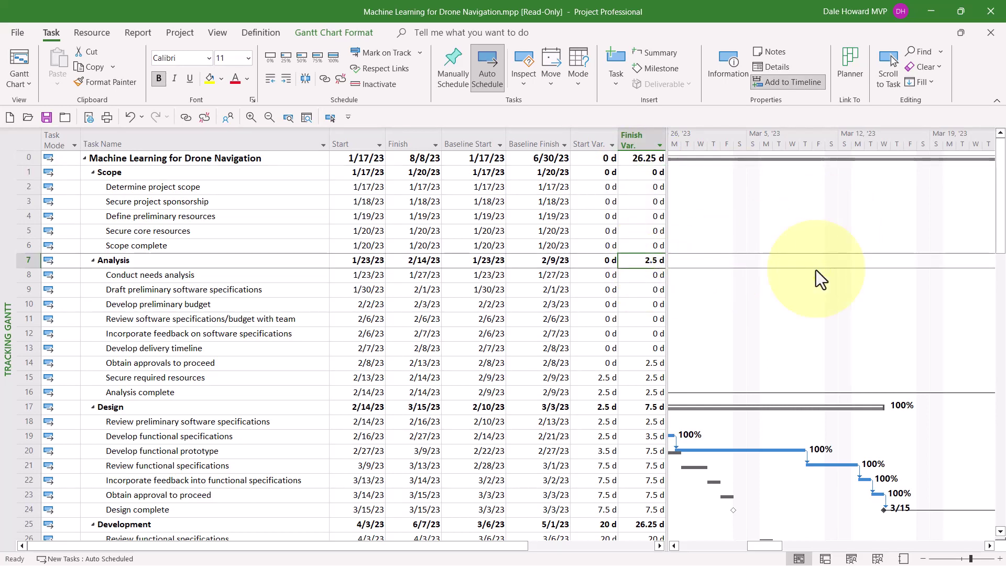
left_click(650, 405)
scroll(805, 338, "down", 3)
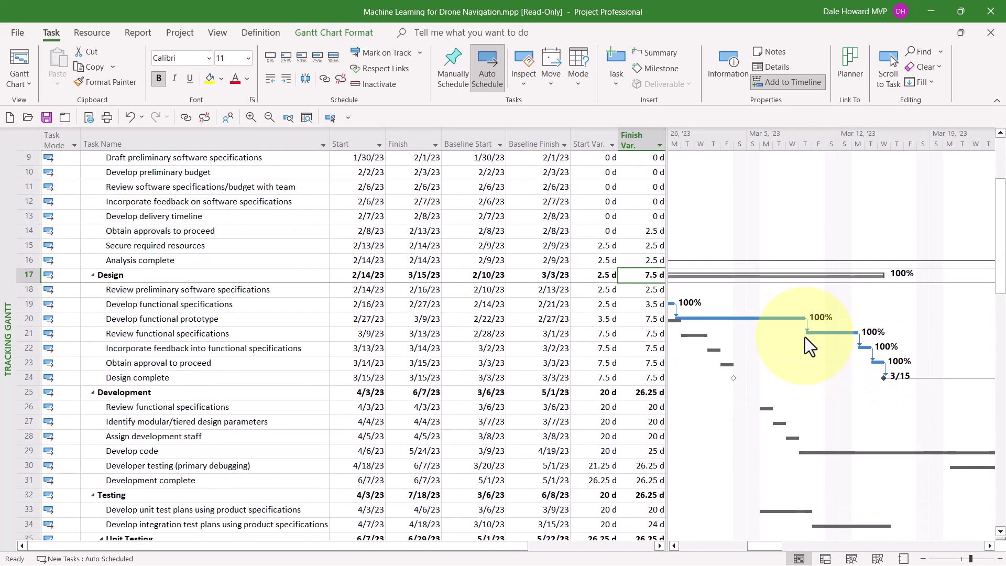
left_click(652, 390)
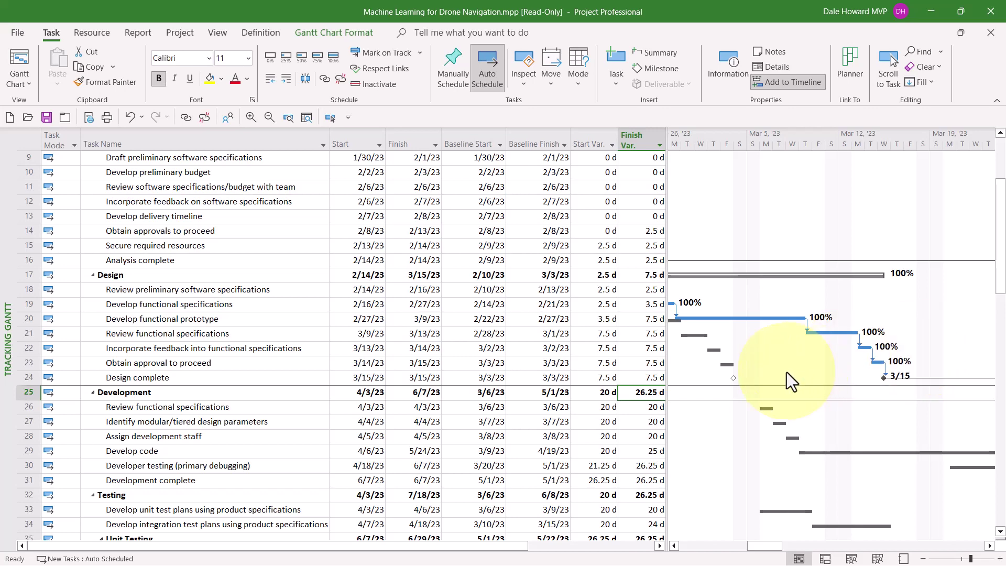
scroll(787, 372, "up", 3)
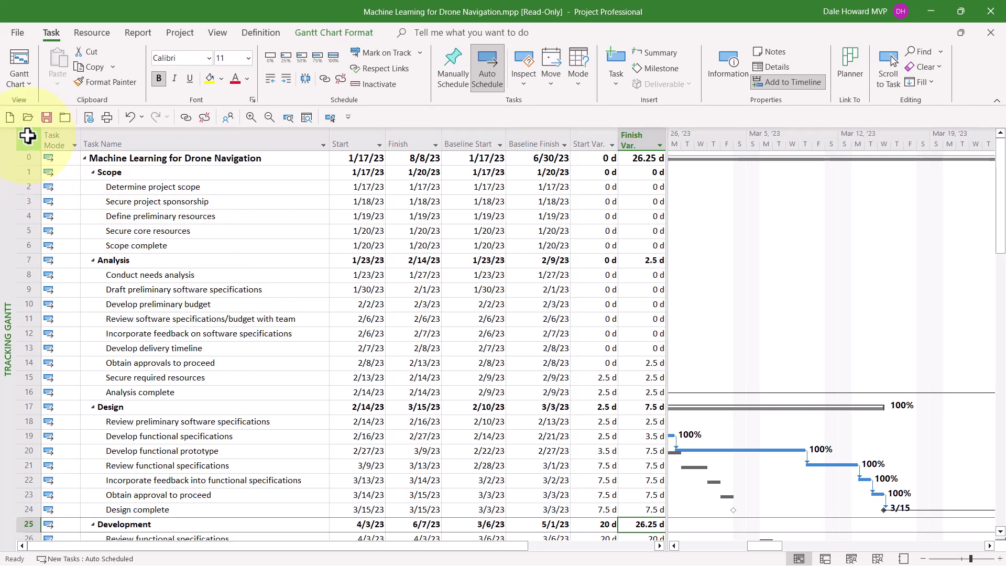
Apply the Work table and narrow it so the Gantt chart gets more room.
left_click(27, 137)
right_click(28, 136)
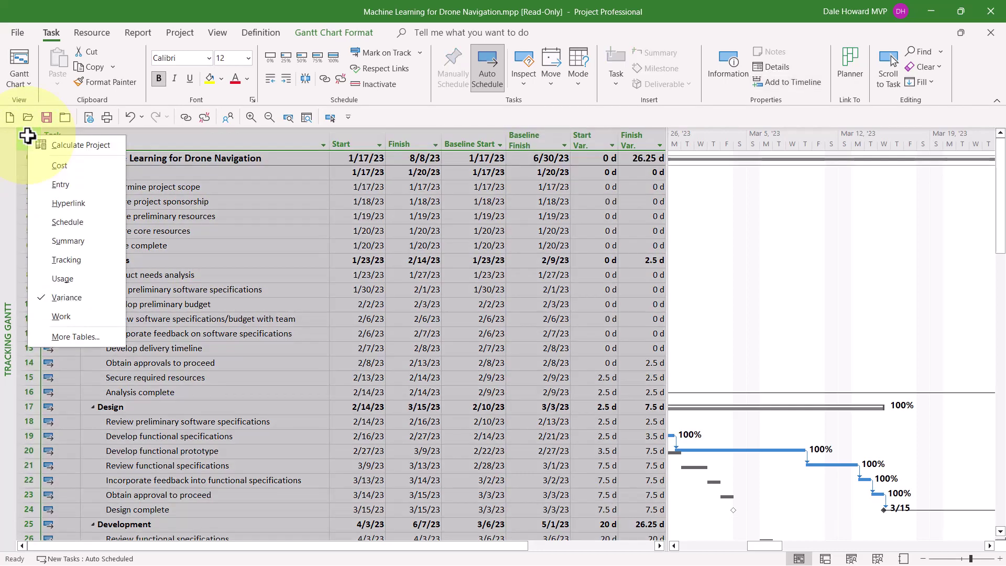
left_click(77, 318)
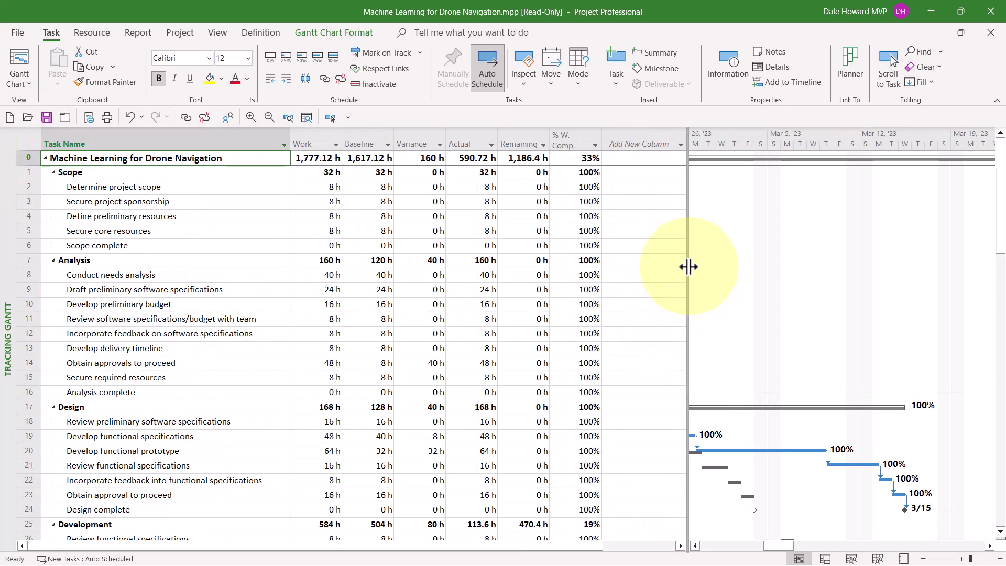
left_click_drag(689, 267, 604, 286)
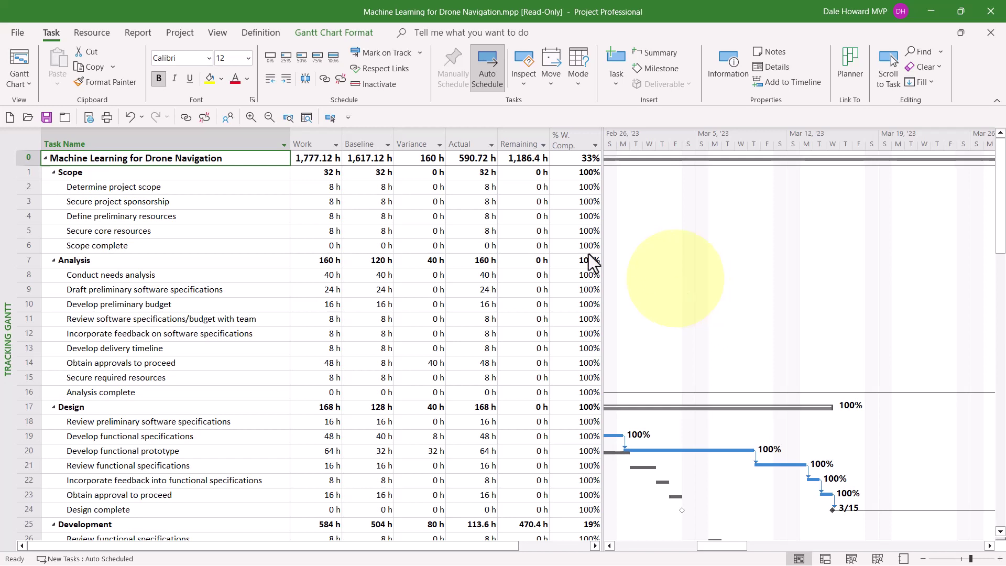
left_click(420, 160)
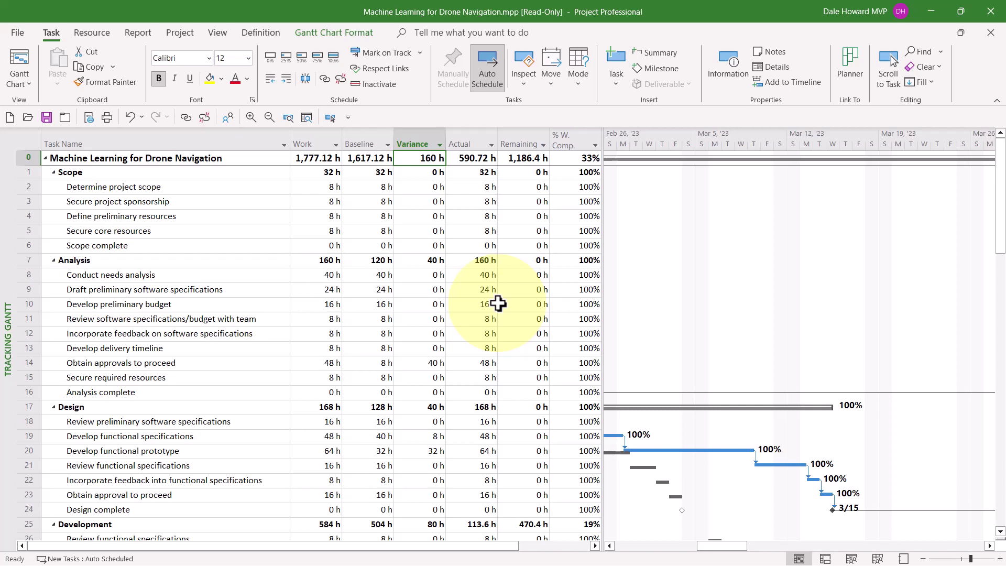
left_click(412, 177)
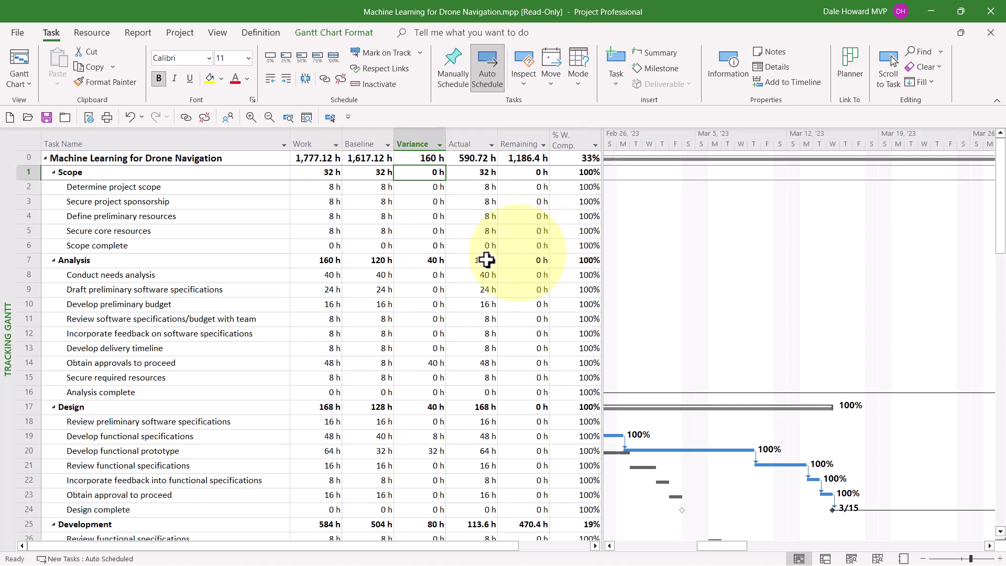
left_click(434, 261)
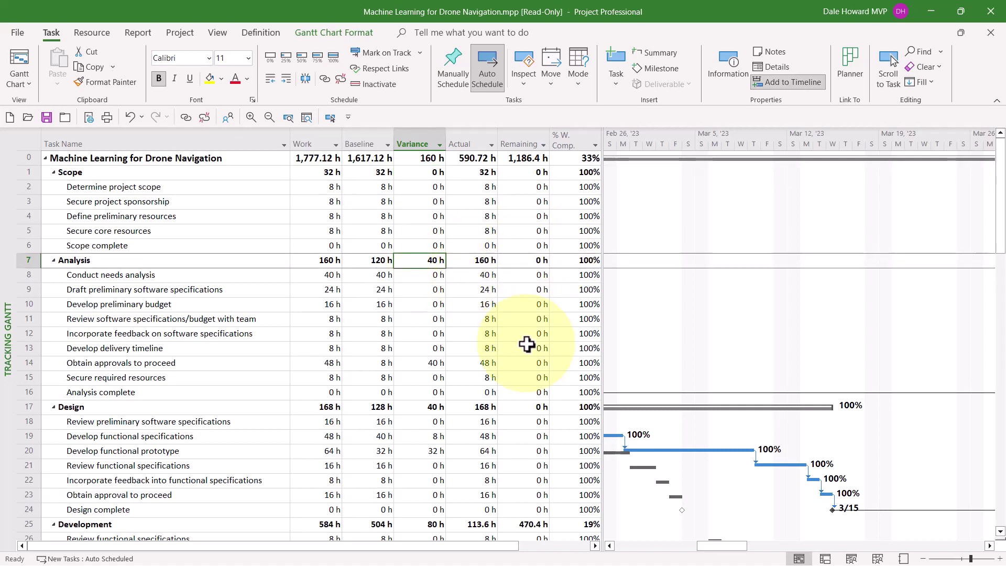
left_click(430, 407)
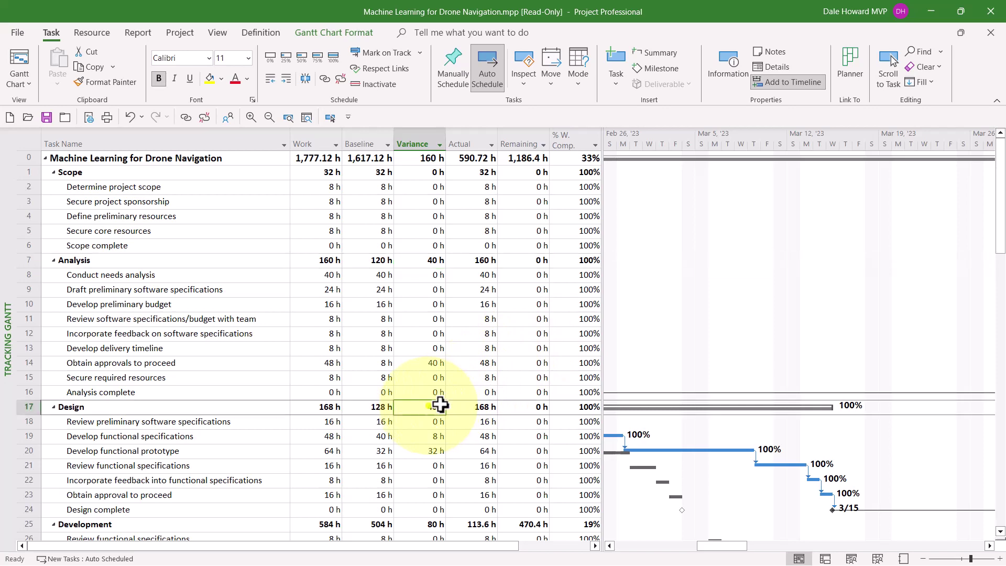
scroll(538, 360, "down", 4)
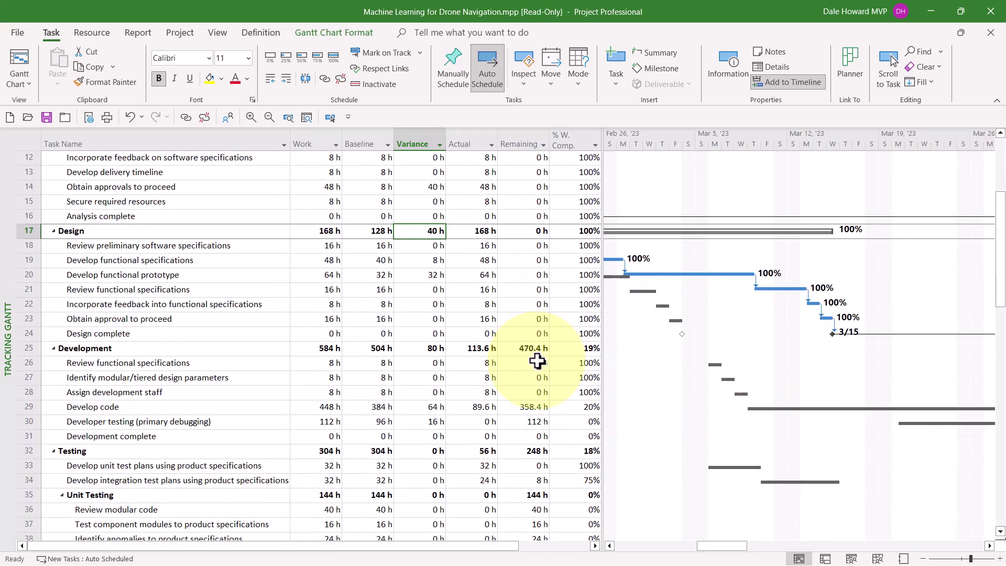
left_click(438, 348)
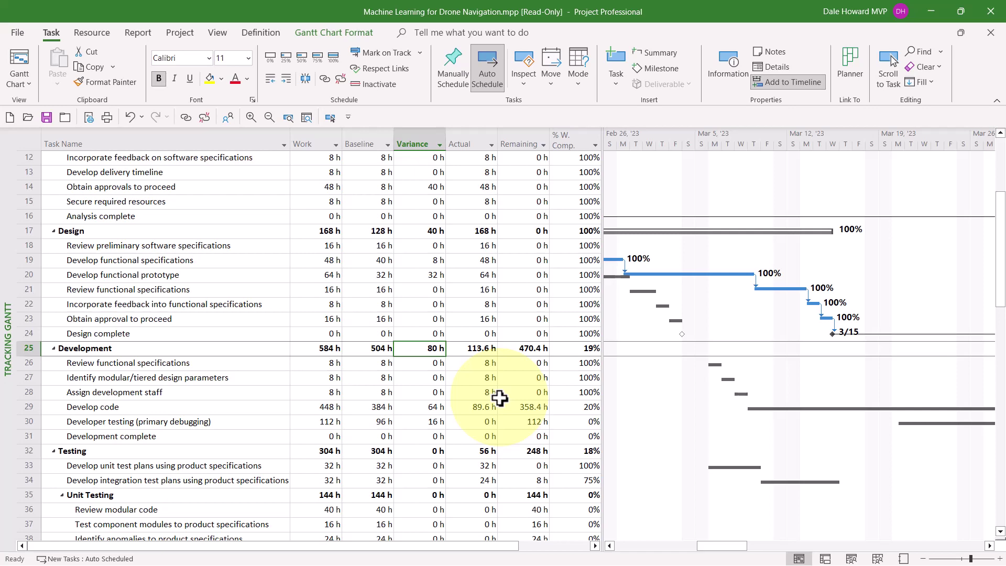
scroll(387, 369, "up", 4)
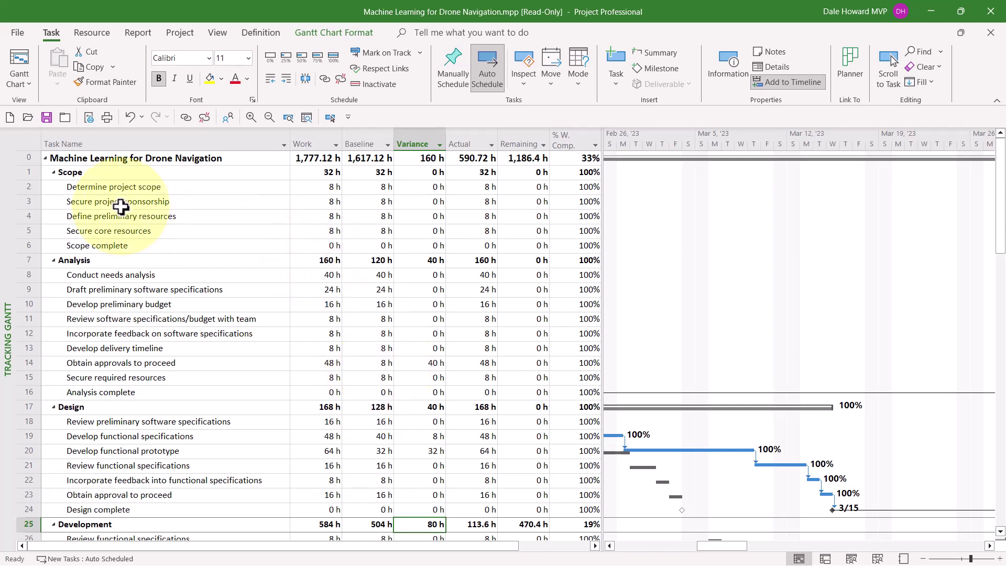
Apply the Cost table and widen it to reveal the Actual and Remaining cost columns.
left_click(32, 138)
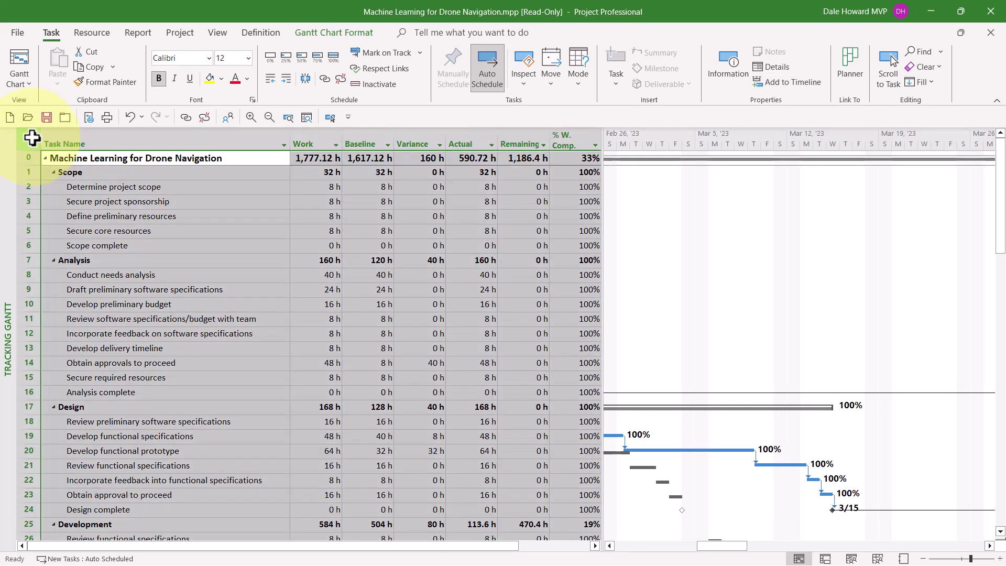
right_click(32, 137)
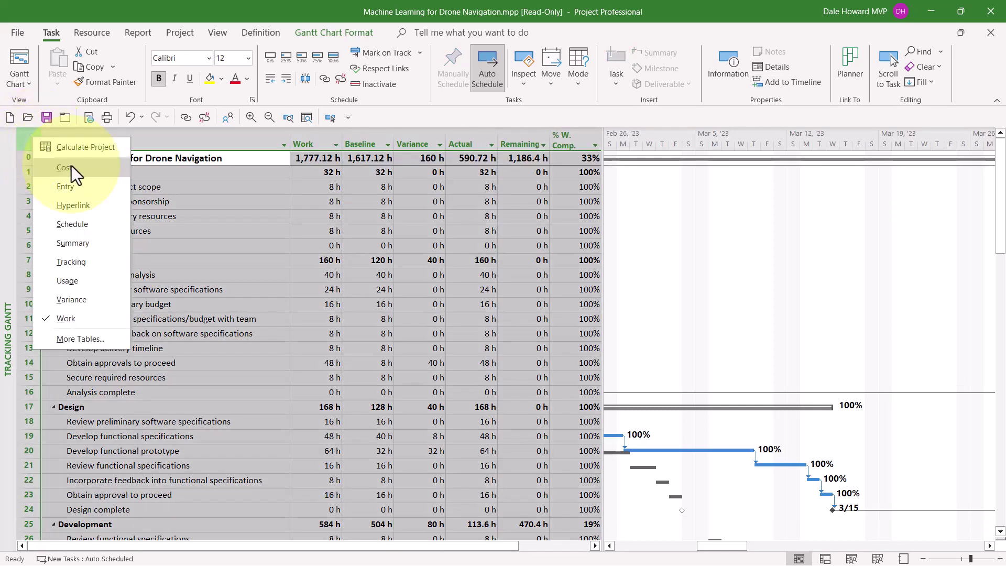
left_click(92, 170)
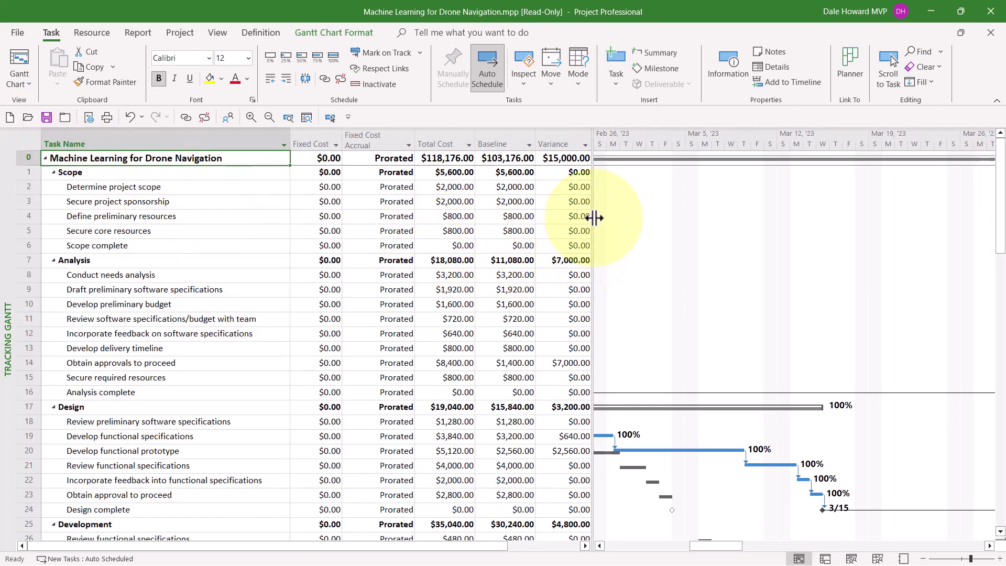
left_click_drag(592, 226, 703, 261)
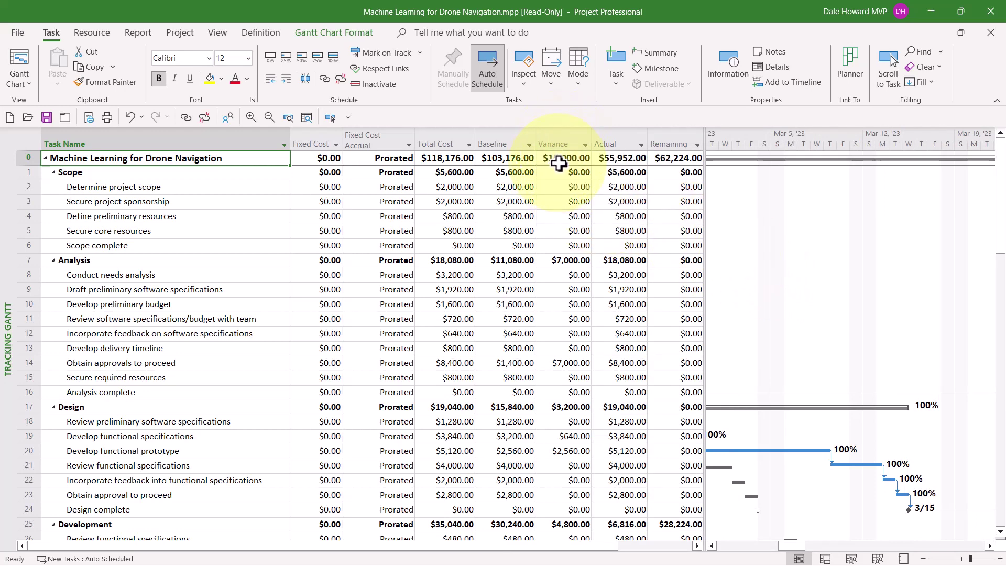
left_click(559, 164)
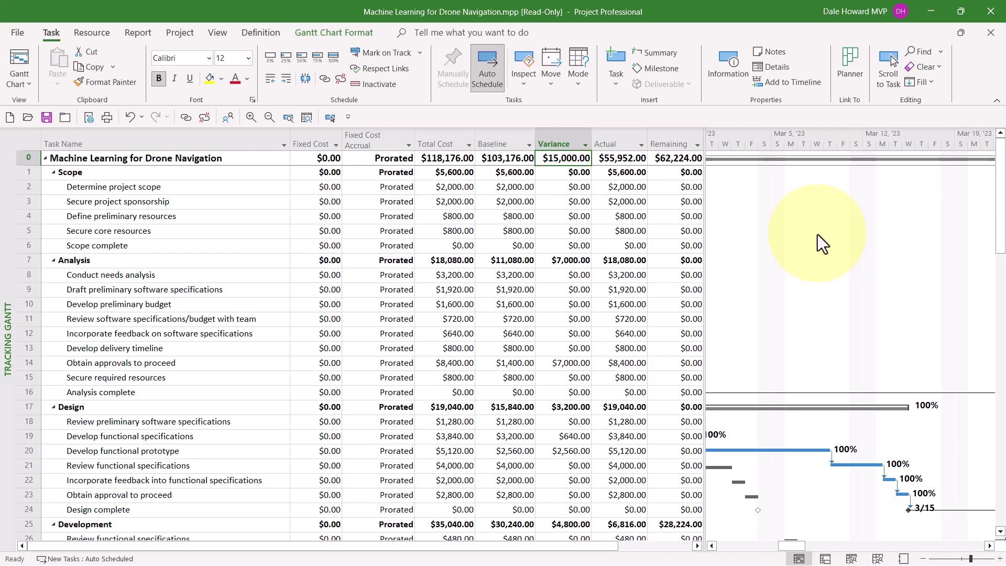
left_click(568, 171)
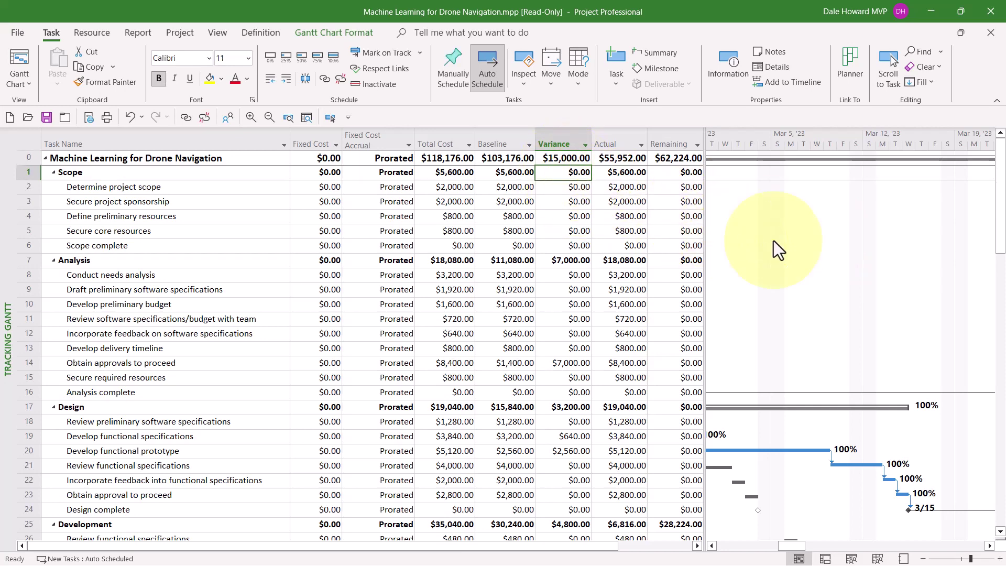
left_click(580, 260)
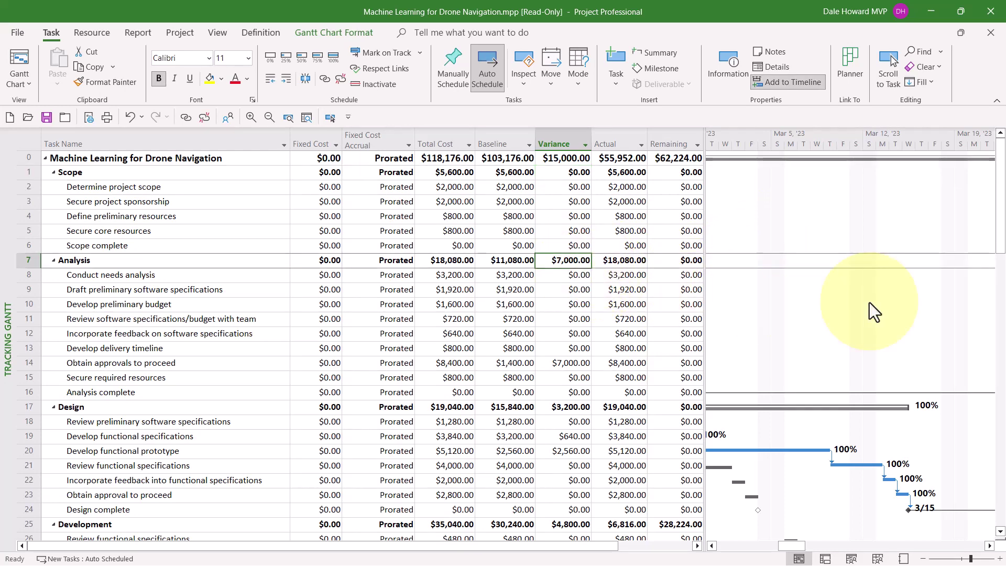
left_click(578, 407)
scroll(819, 307, "down", 3)
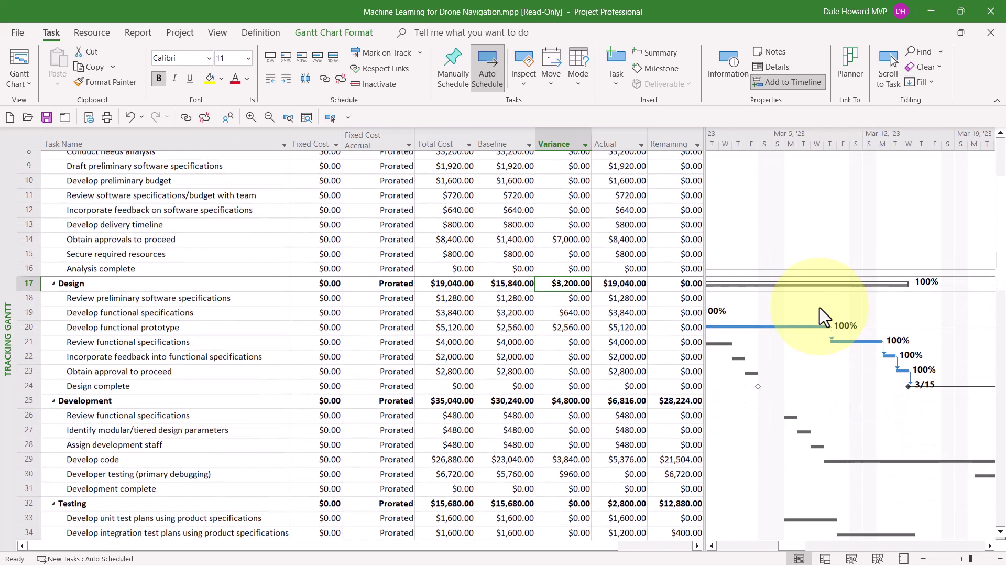
scroll(819, 307, "down", 1)
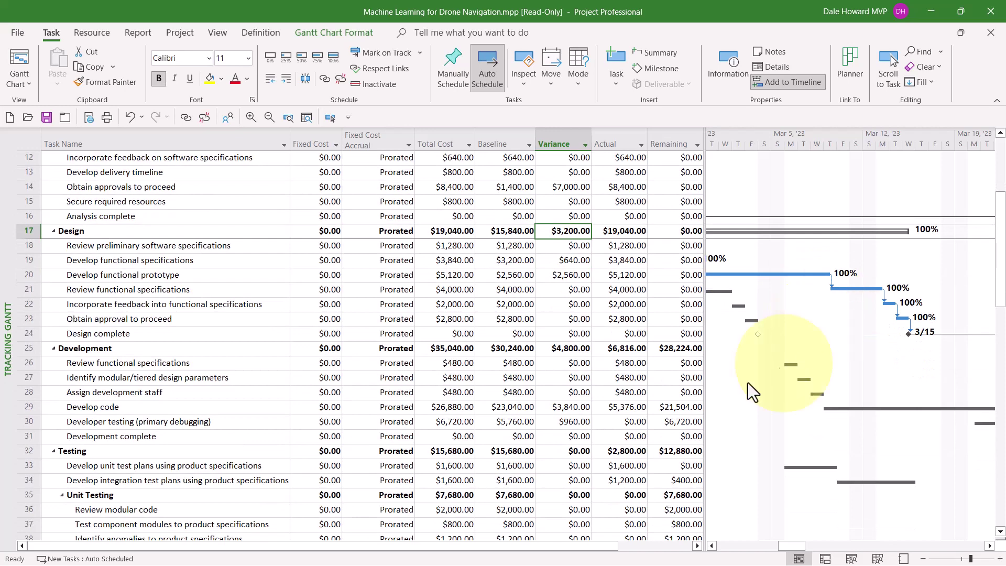
left_click(578, 348)
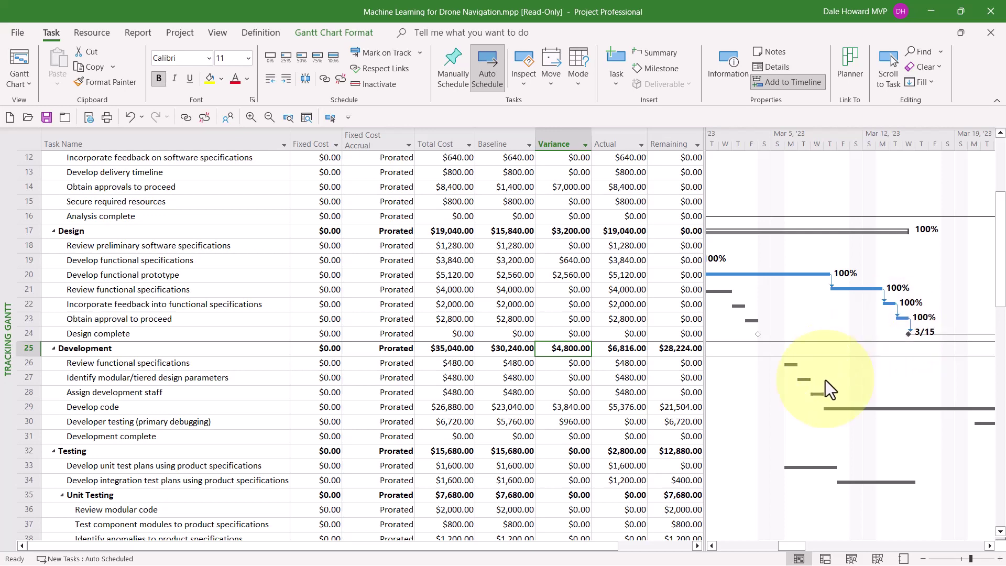
scroll(825, 379, "up", 4)
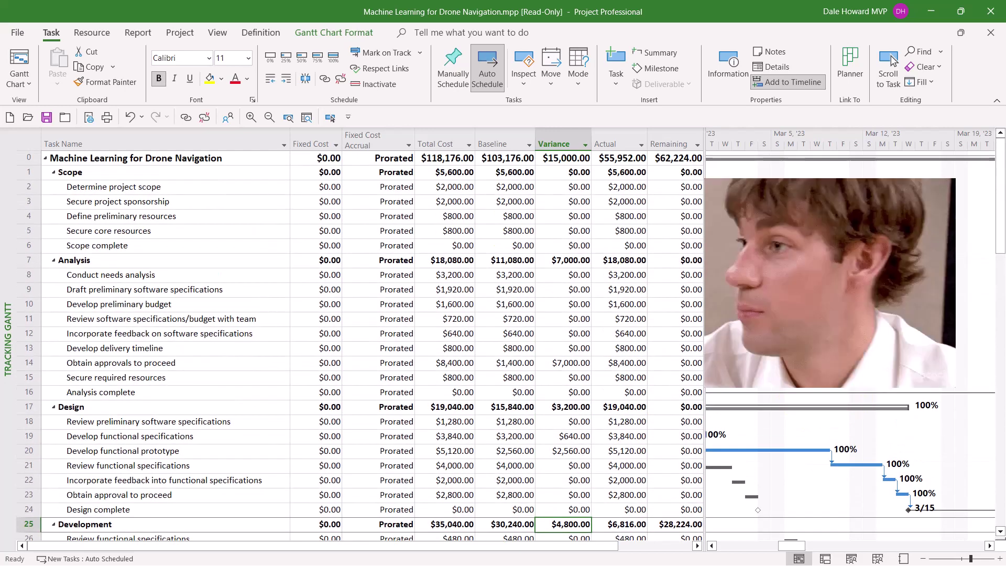